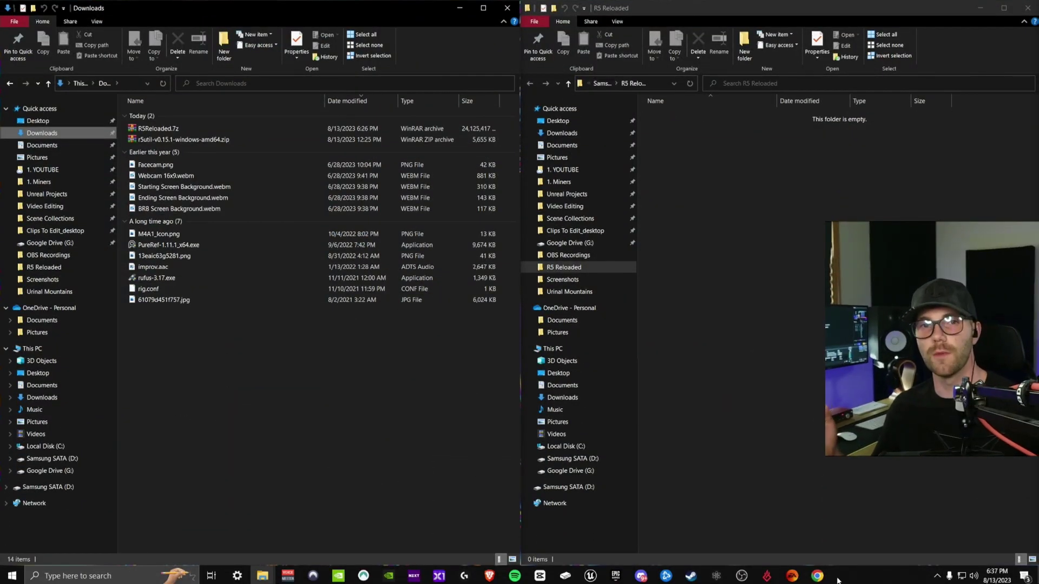
- View the downloaded R5Reloaded.7z archive's game files in WinRAR, dismissing the license reminder
{"action": "left_click", "coordinate": [816, 575]}
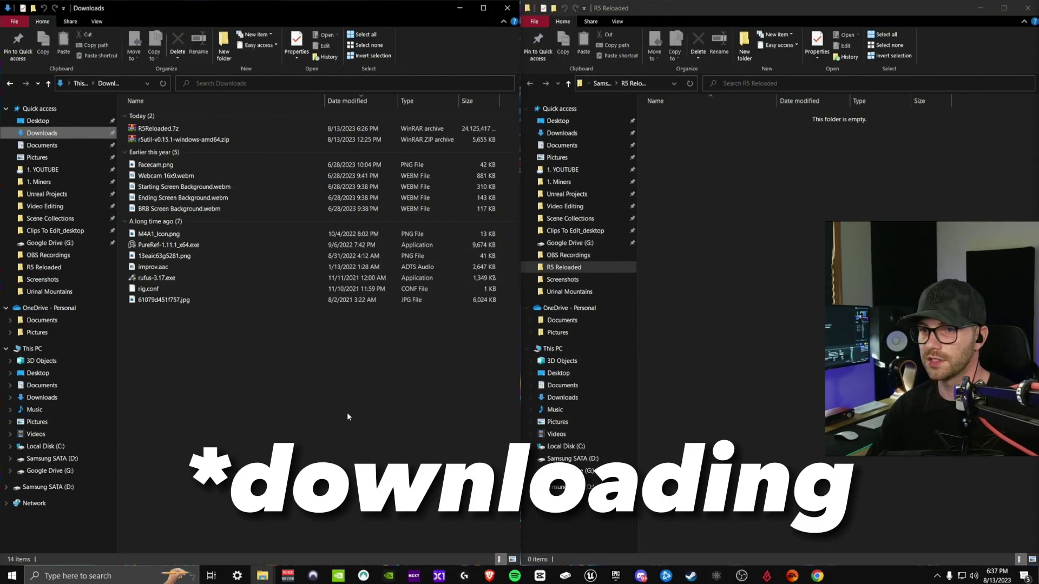
{"action": "double_click", "coordinate": [186, 130]}
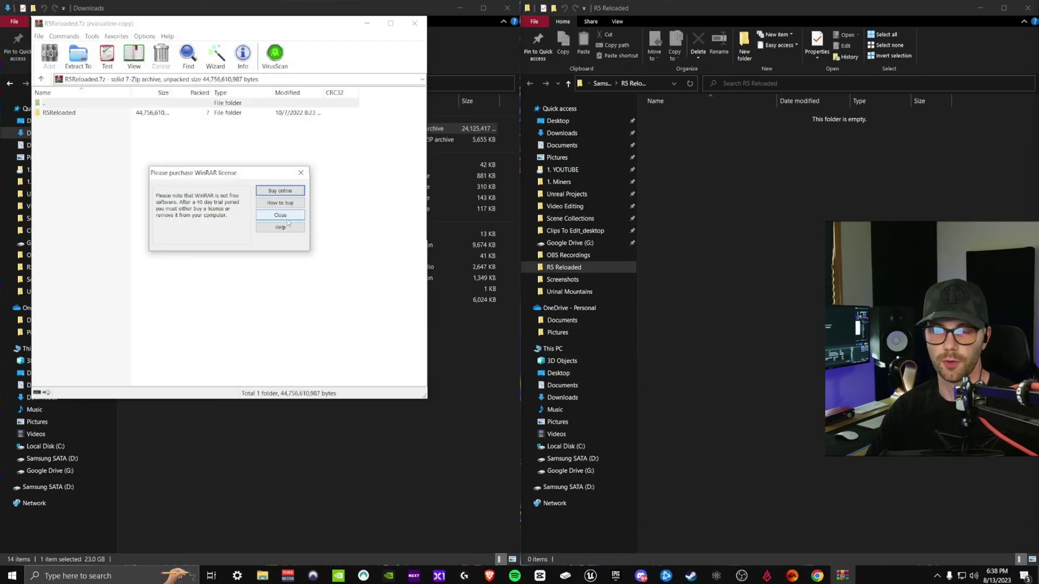
{"action": "left_click", "coordinate": [288, 216]}
{"action": "double_click", "coordinate": [73, 114]}
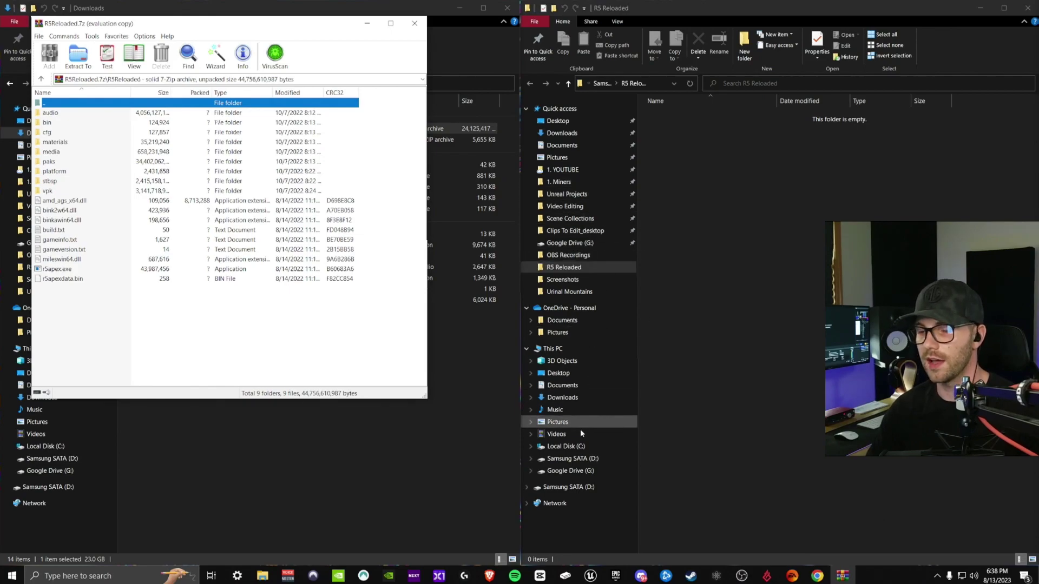
- Browse to the empty R5 Reloaded folder on Samsung SATA (D:) in the second Explorer window
{"action": "left_click", "coordinate": [580, 460]}
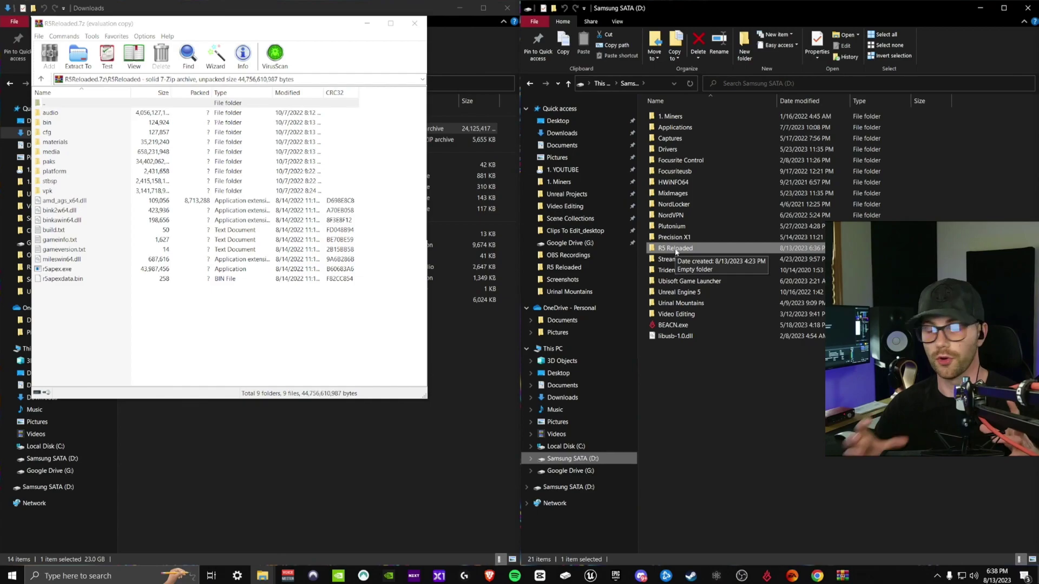
{"action": "mouse_move", "coordinate": [675, 247]}
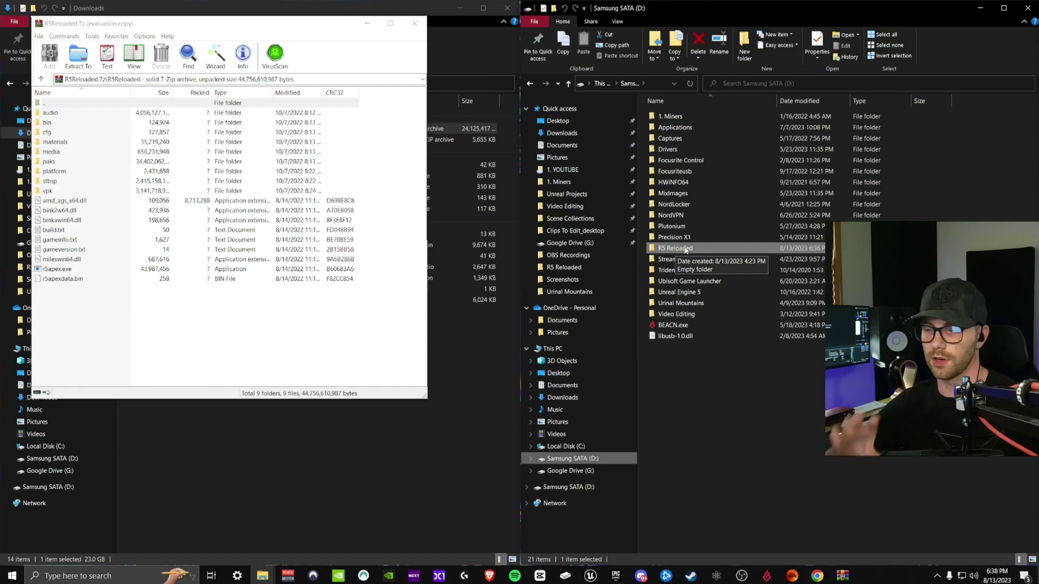
{"action": "double_click", "coordinate": [687, 249]}
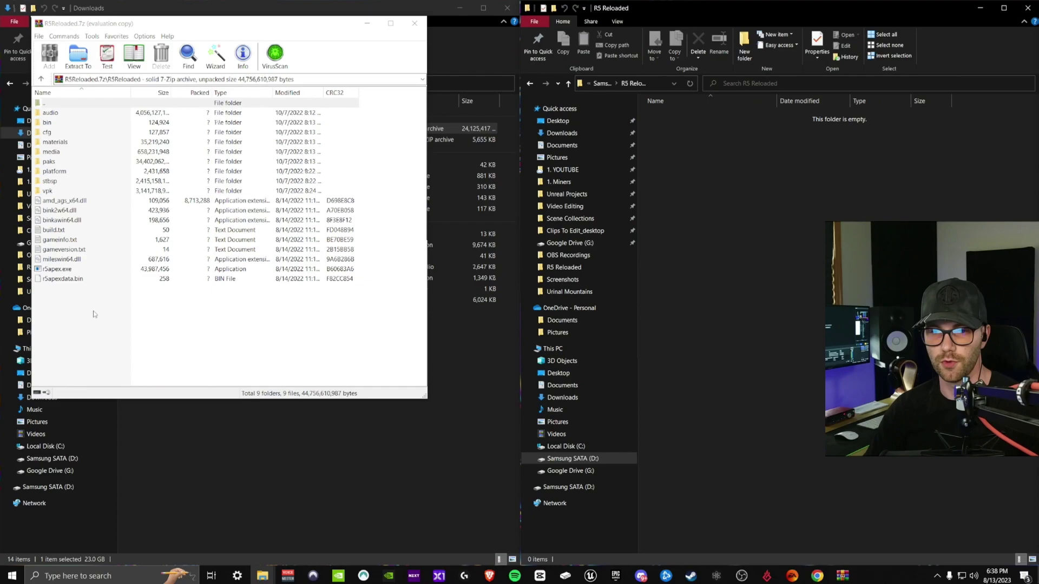
- Select everything in the archive and drag it into the R5 Reloaded folder on D: to extract
{"action": "left_click_drag", "start_coordinate": [80, 333], "coordinate": [77, 100]}
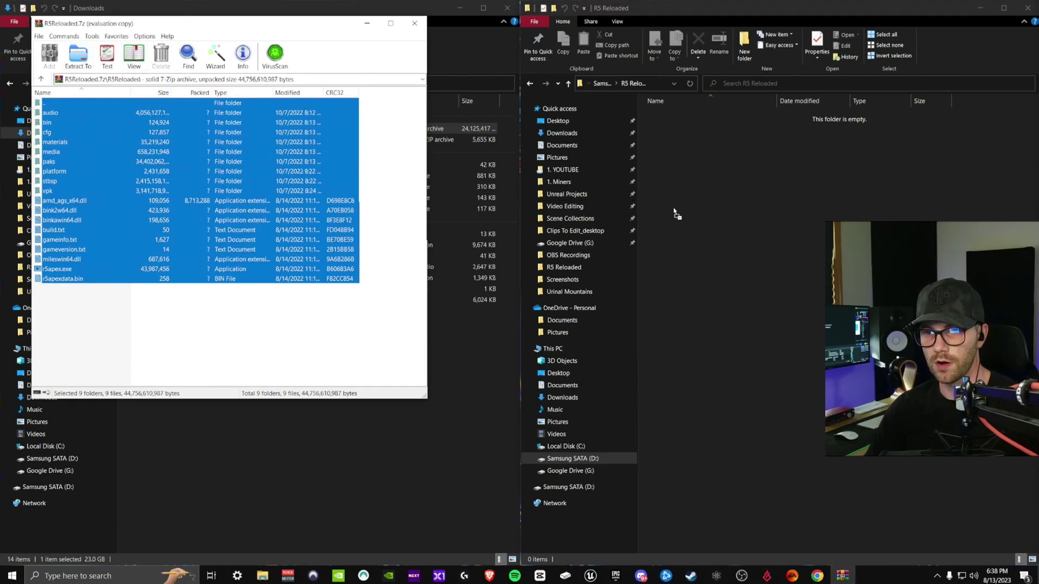
{"action": "left_click_drag", "start_coordinate": [676, 213], "coordinate": [785, 211]}
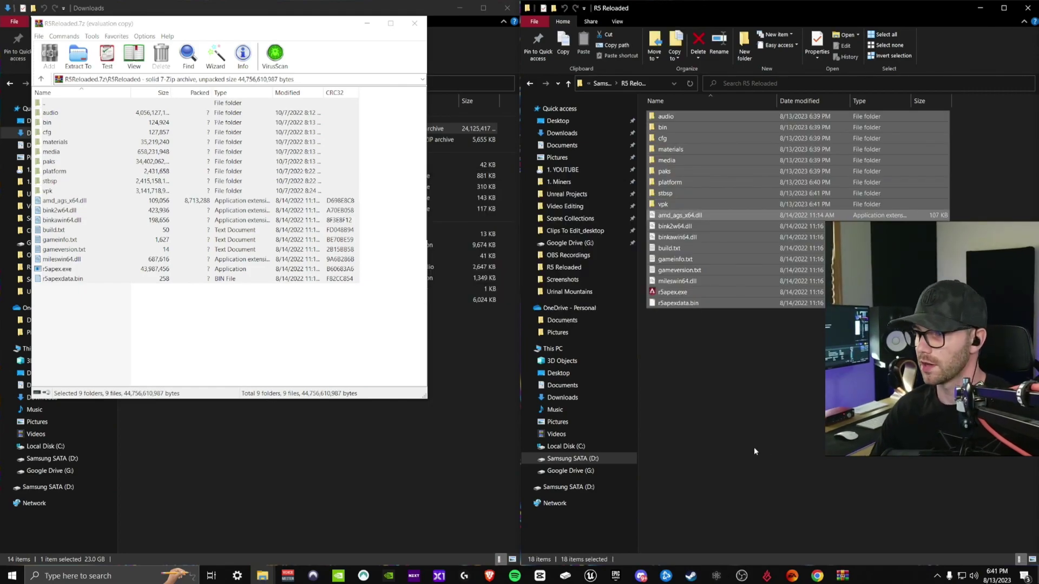
- Close the WinRAR archive and deselect the 18 extracted items in the R5 Reloaded folder
{"action": "left_click", "coordinate": [415, 27]}
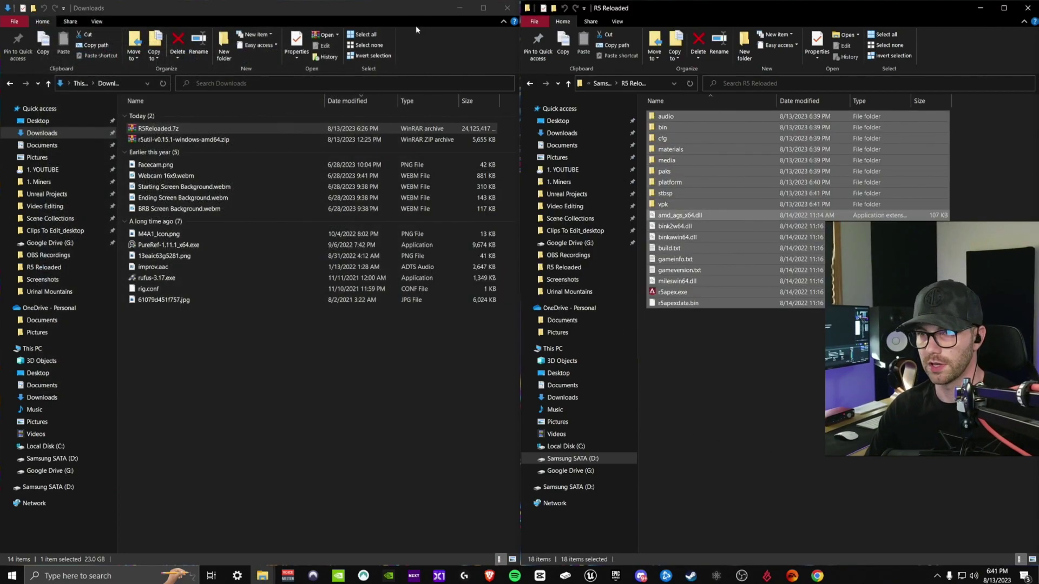
{"action": "left_click", "coordinate": [731, 390]}
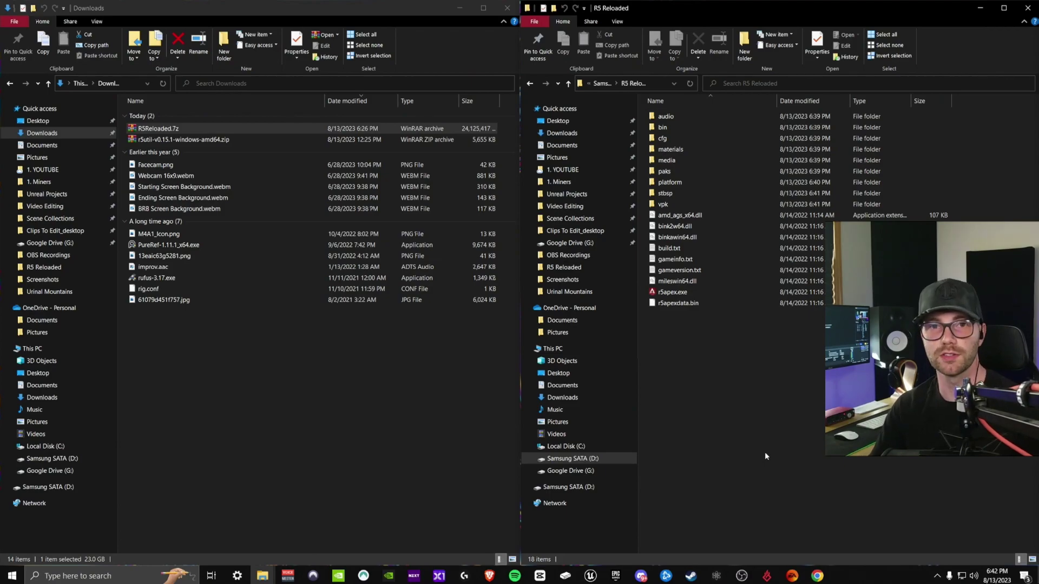
{"action": "left_click", "coordinate": [490, 576]}
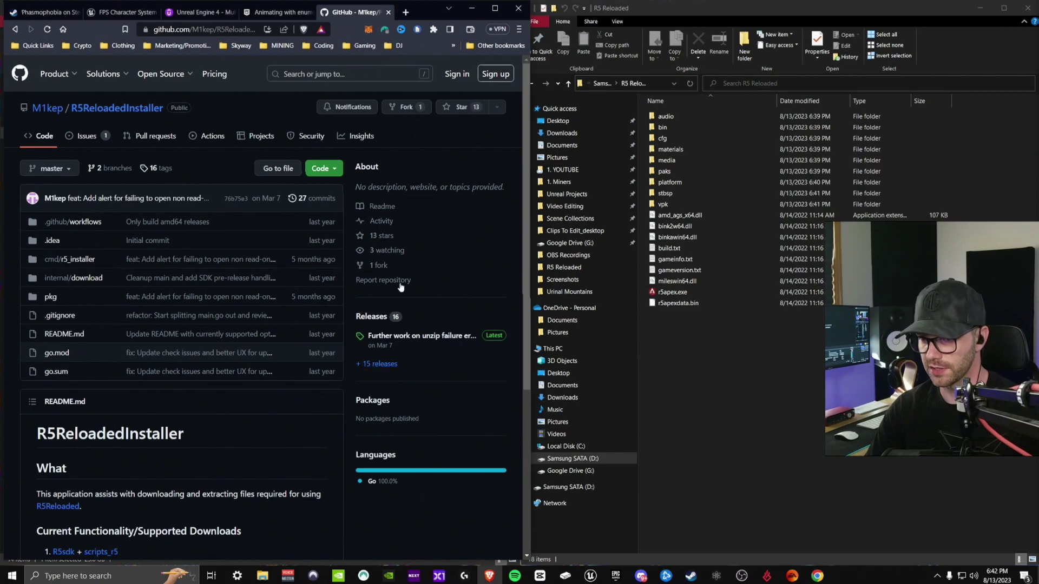
{"action": "left_click", "coordinate": [411, 340]}
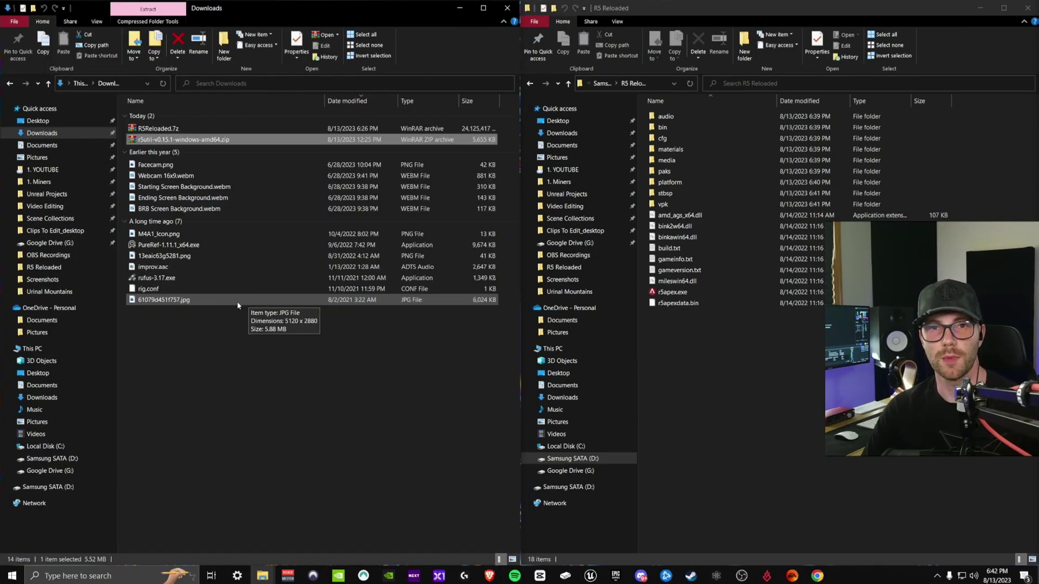
- Copy r5util.exe from the downloaded zip into the R5 Reloaded folder and close WinRAR
{"action": "left_click", "coordinate": [226, 143]}
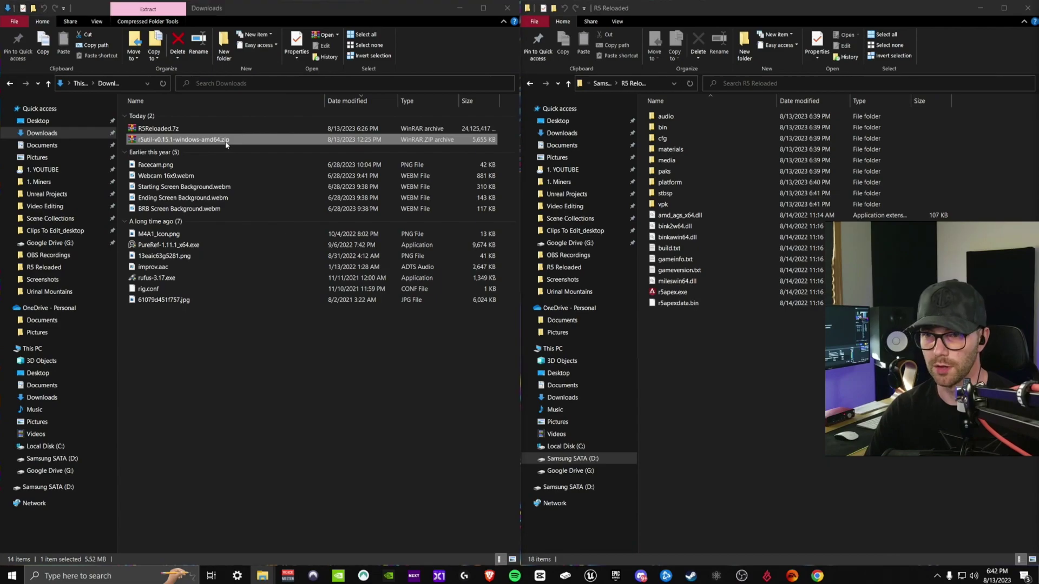
{"action": "double_click", "coordinate": [226, 144]}
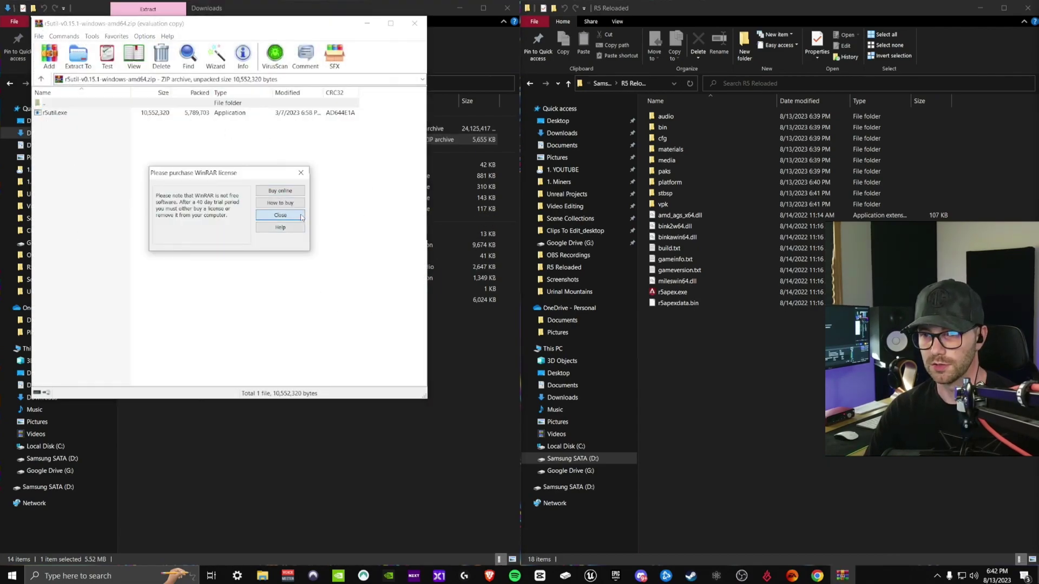
{"action": "left_click", "coordinate": [281, 216]}
{"action": "left_click", "coordinate": [56, 113]}
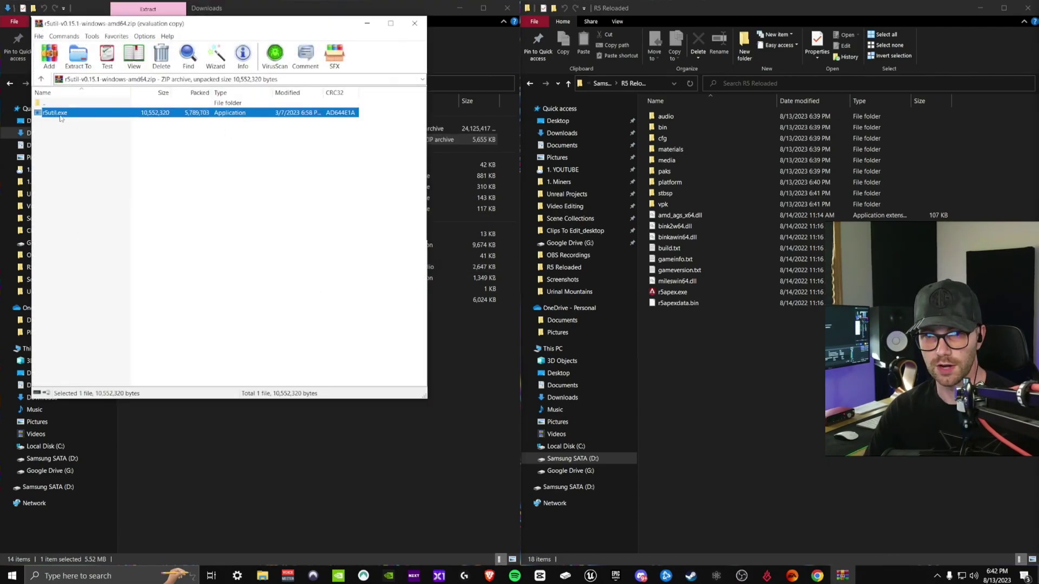
{"action": "left_click_drag", "start_coordinate": [738, 410], "coordinate": [744, 391]}
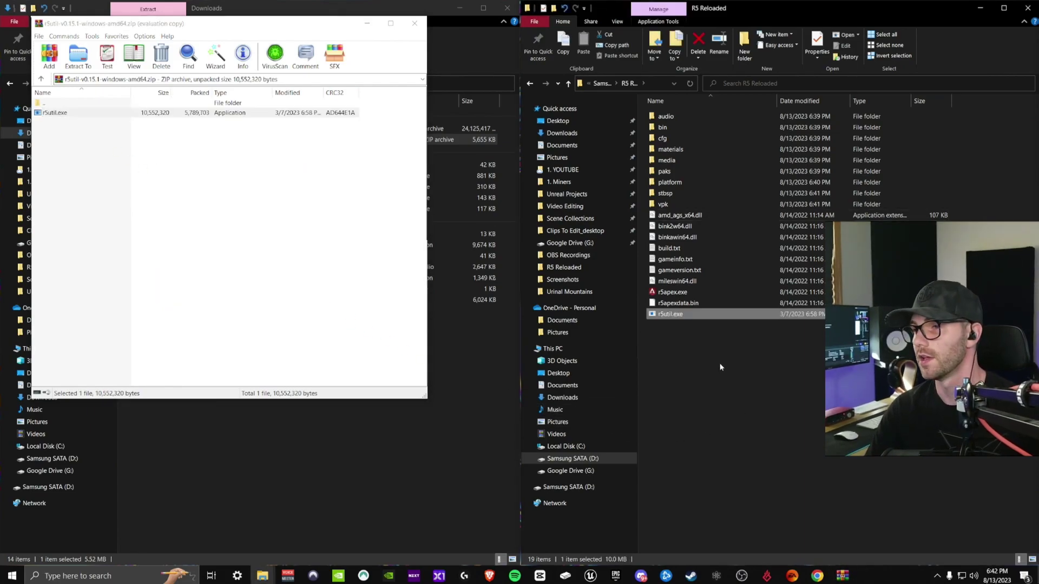
{"action": "left_click", "coordinate": [415, 23]}
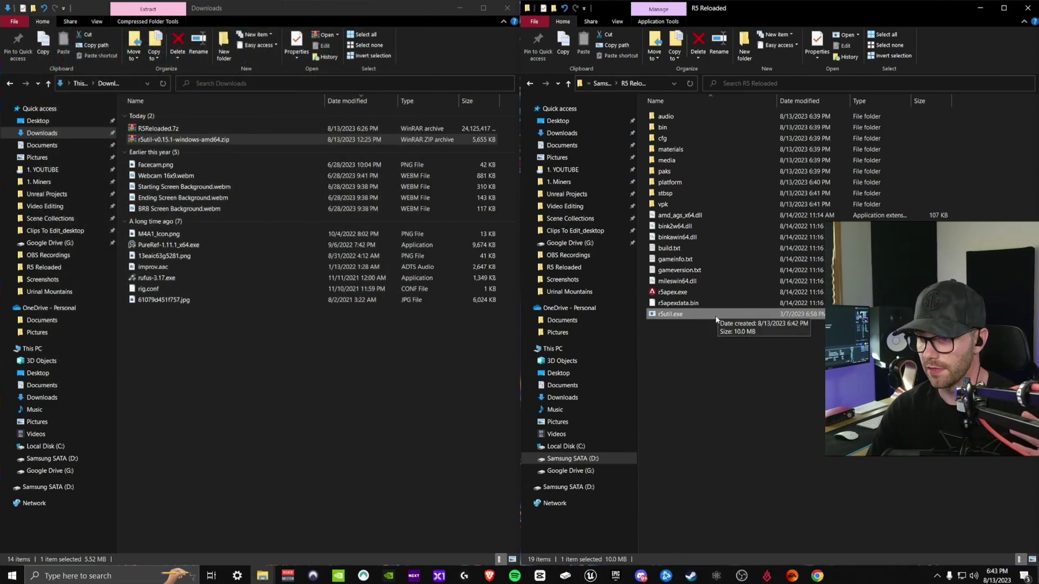
- Run r5util.exe with SDK and Latest Flowstate Scripts checked and acknowledge the success message
{"action": "double_click", "coordinate": [684, 316]}
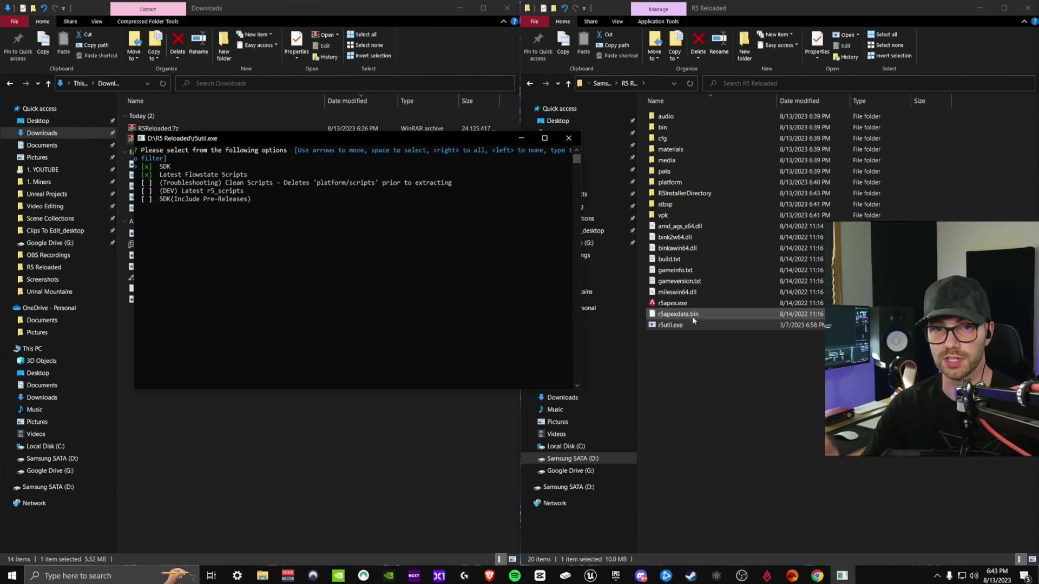
{"action": "key", "text": "Return"}
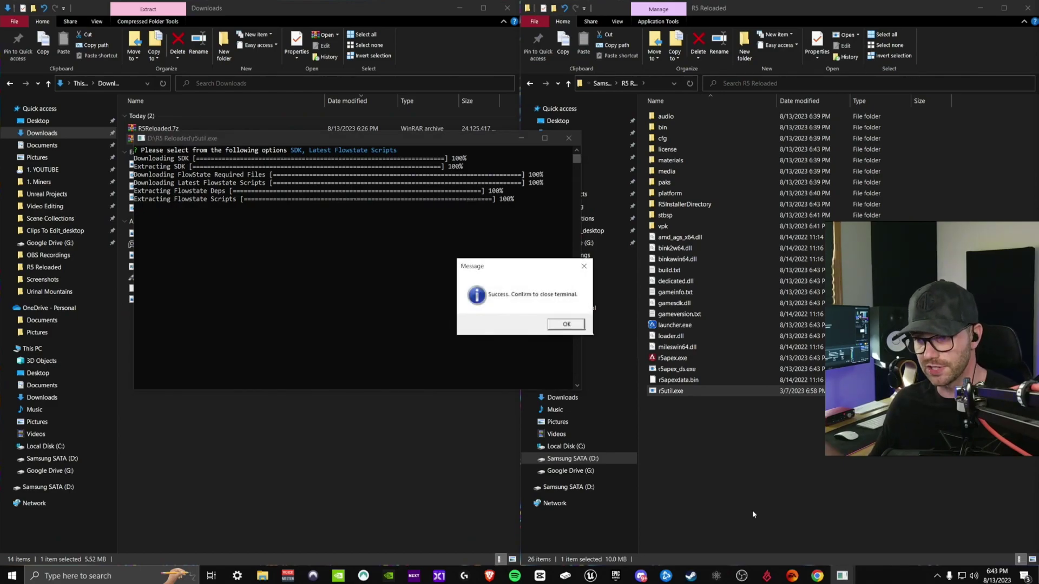
{"action": "left_click", "coordinate": [568, 325]}
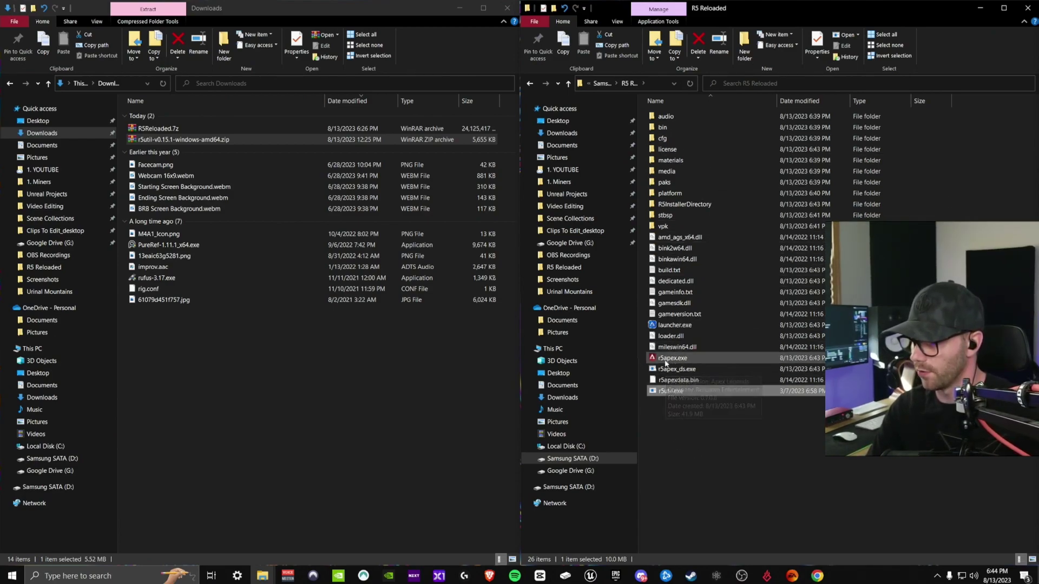
{"action": "mouse_move", "coordinate": [672, 358]}
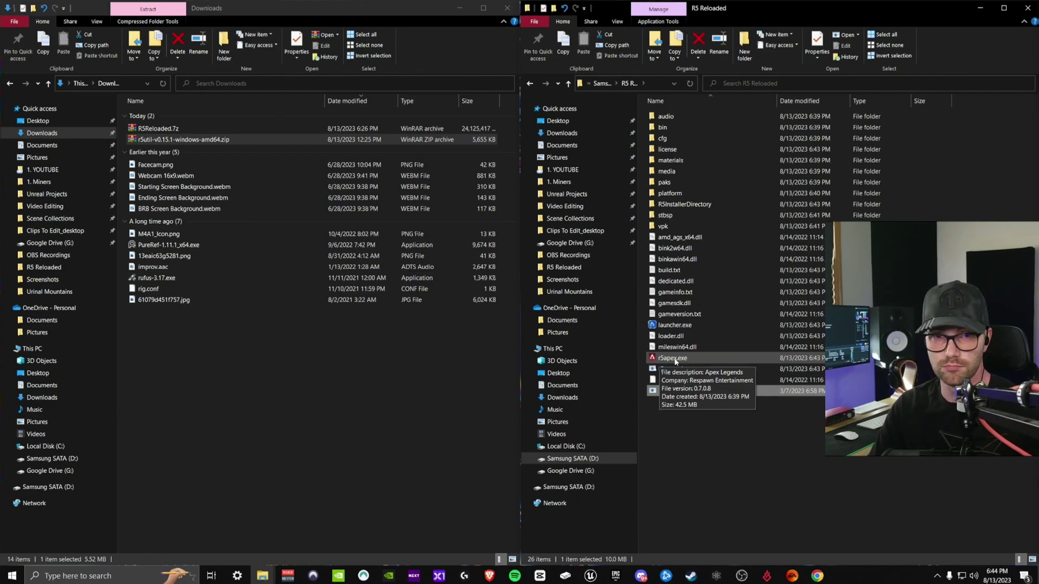
{"action": "left_click", "coordinate": [675, 361]}
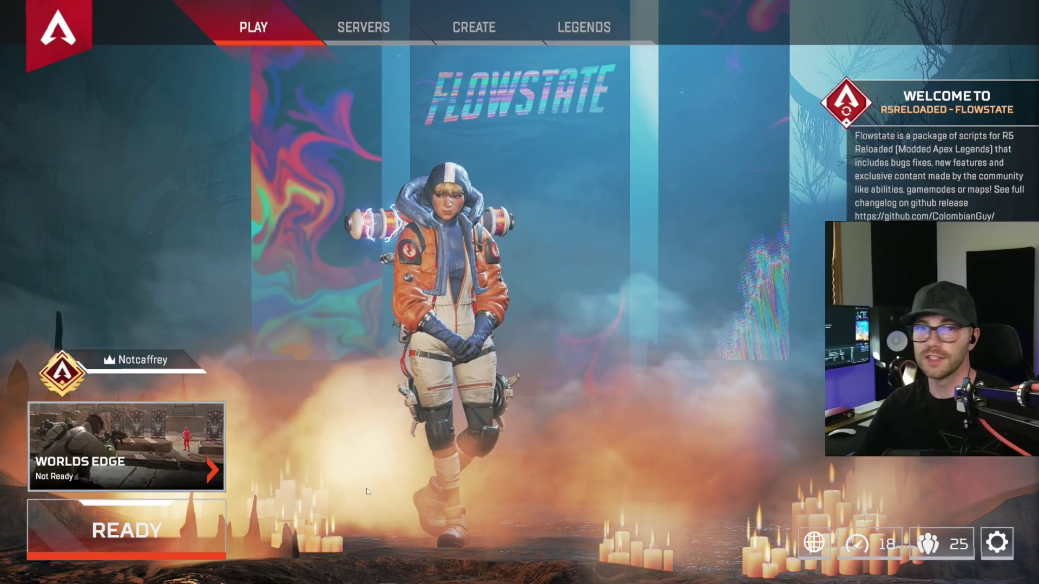
- Browse the Quick Play options and community SERVERS list, returning to the PLAY lobby
{"action": "left_click", "coordinate": [215, 451]}
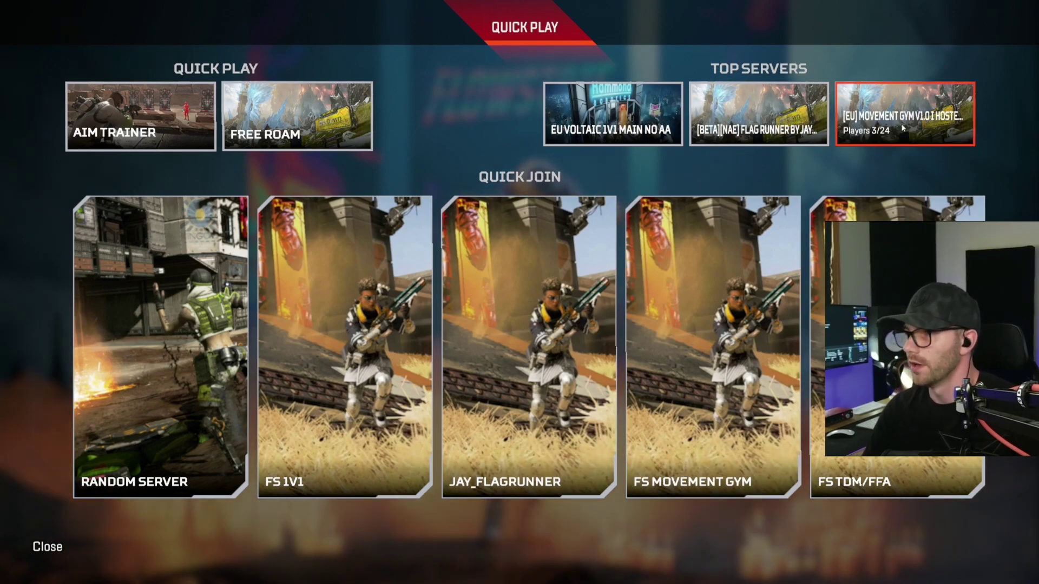
{"action": "key", "text": "Escape"}
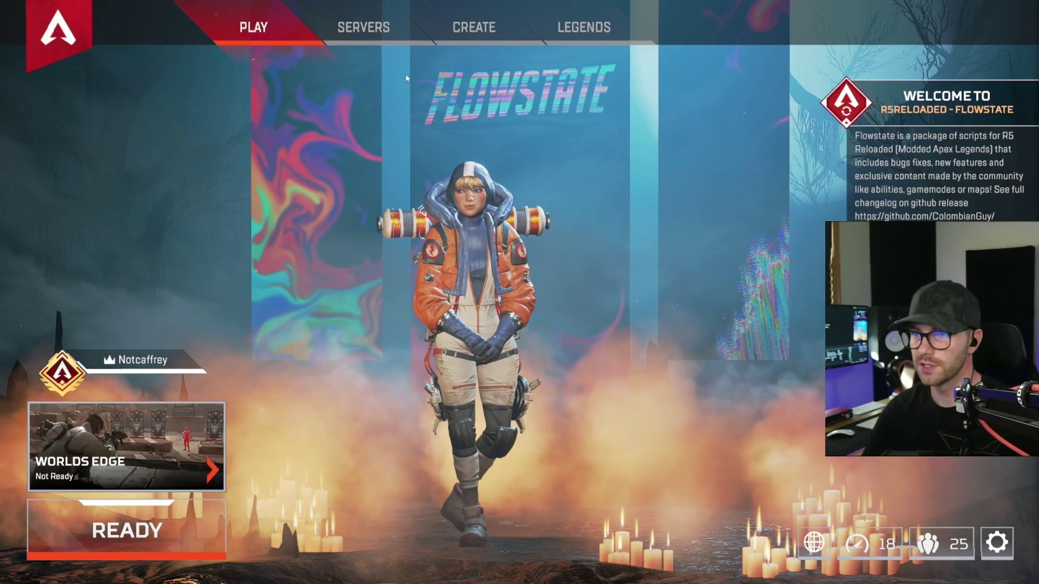
{"action": "left_click", "coordinate": [363, 26]}
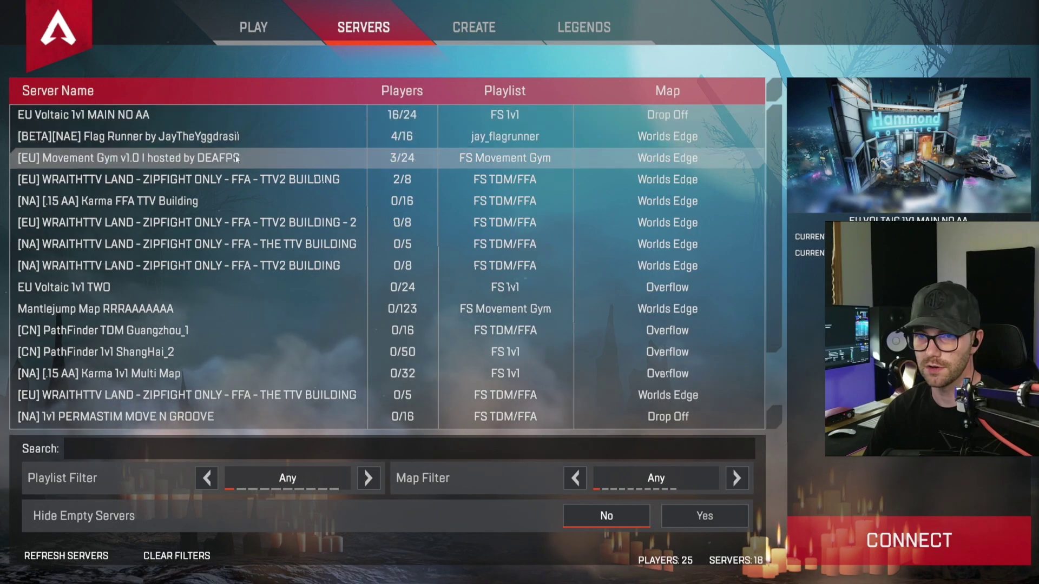
{"action": "key", "text": "Escape"}
{"action": "left_click", "coordinate": [194, 421]}
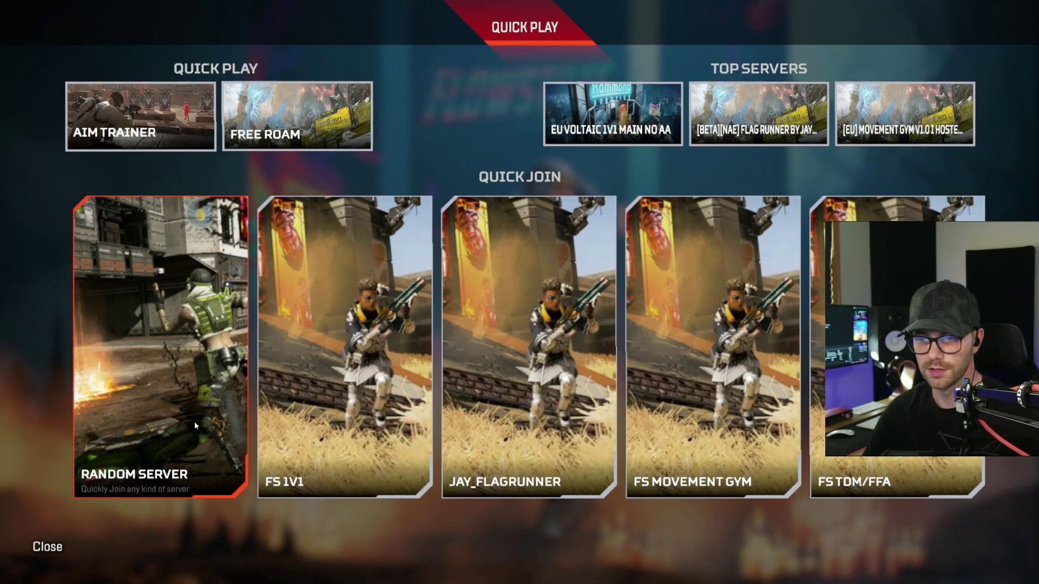
{"action": "key", "text": "Escape"}
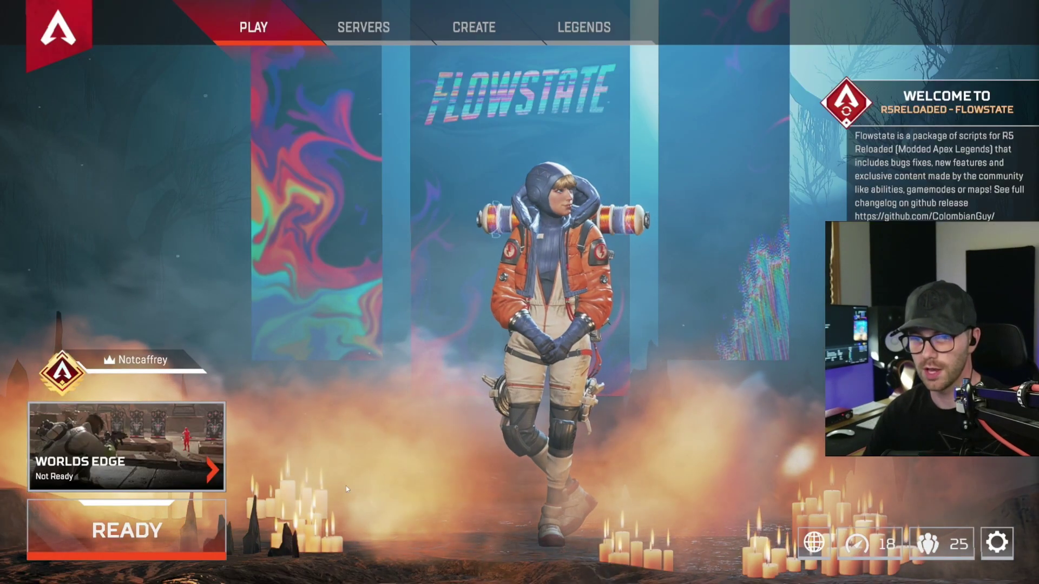
- Ready up on the Worlds Edge playlist so the match starts loading
{"action": "left_click", "coordinate": [127, 530]}
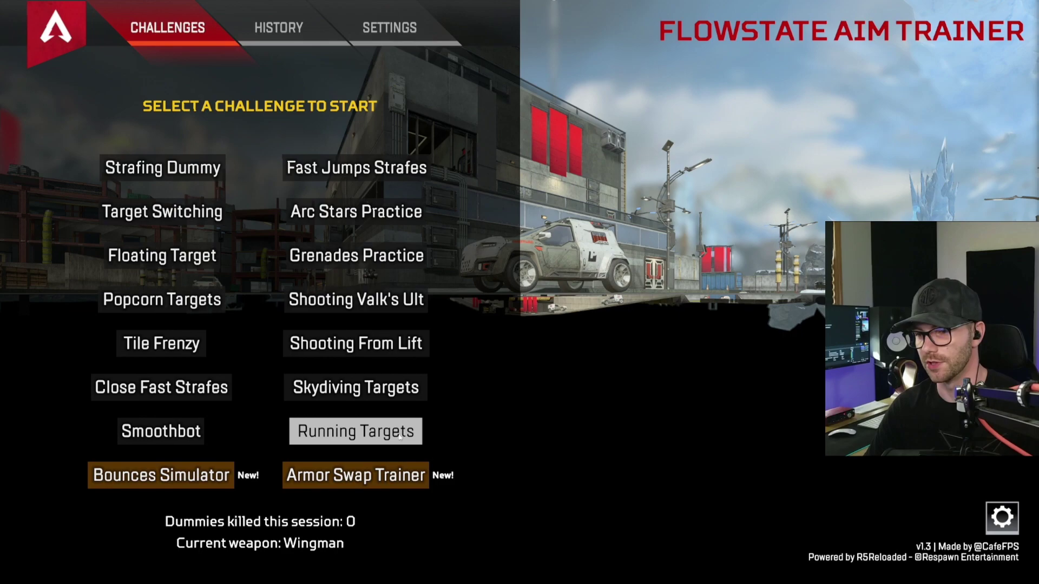
- Go to the aim trainer's weapon selection and show the Assault Rifles & LMGs category
{"action": "left_click", "coordinate": [414, 28]}
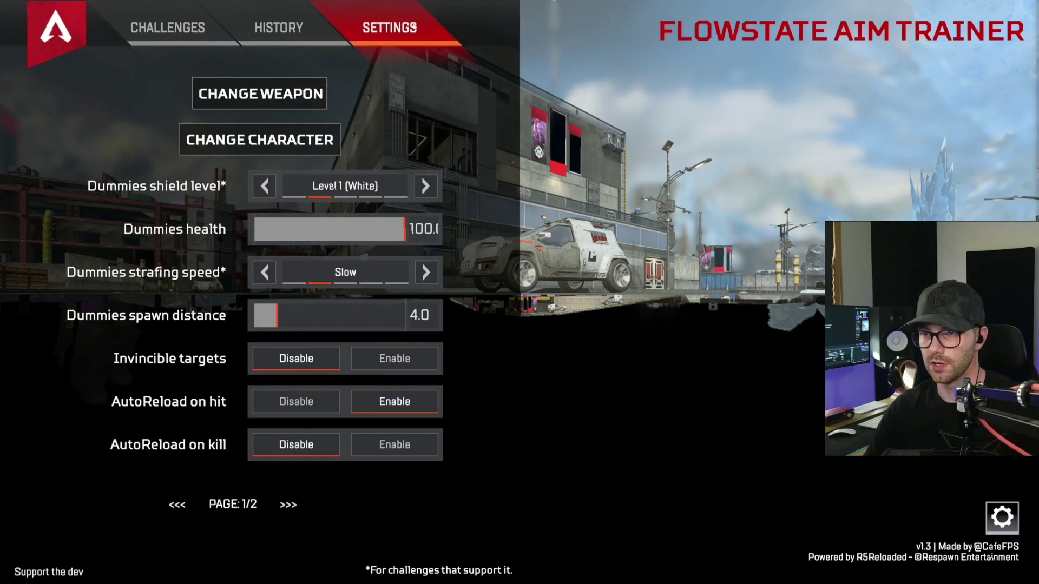
{"action": "left_click", "coordinate": [284, 103]}
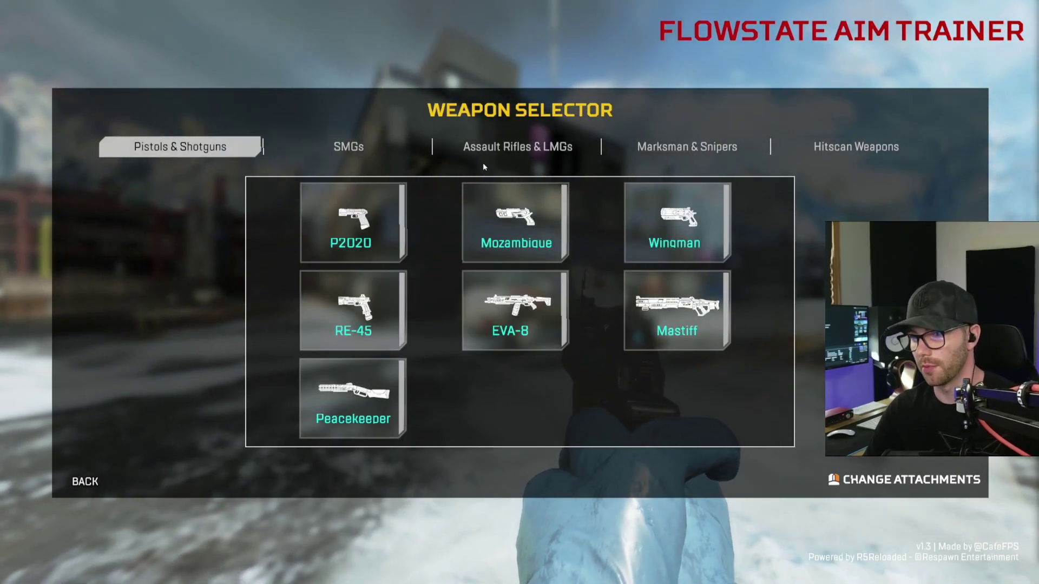
{"action": "left_click", "coordinate": [416, 163]}
{"action": "left_click", "coordinate": [533, 146]}
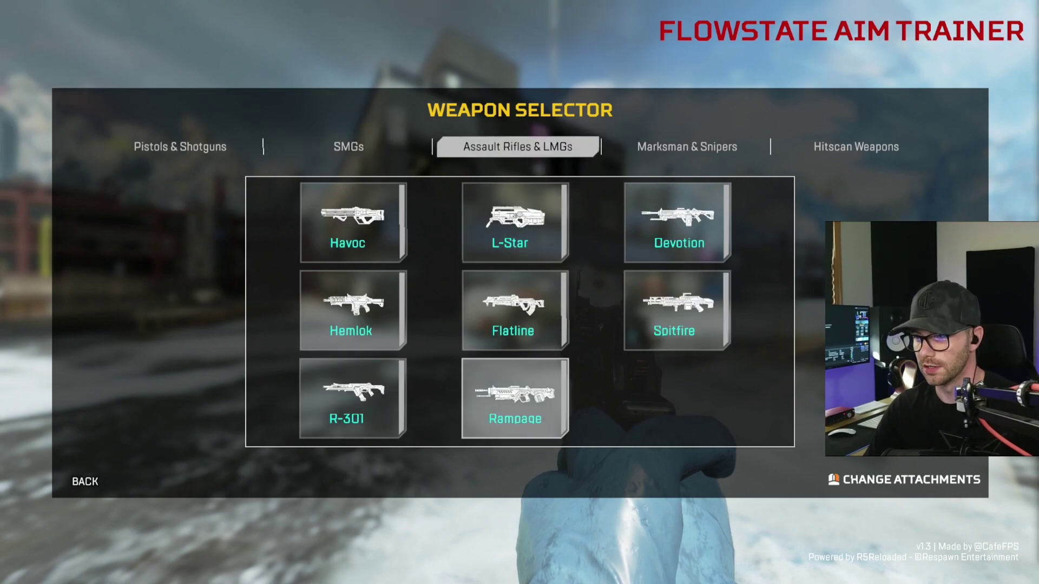
- Choose the R-301, browse its barrel and magazine attachments, and return to the challenge list
{"action": "left_click", "coordinate": [381, 396]}
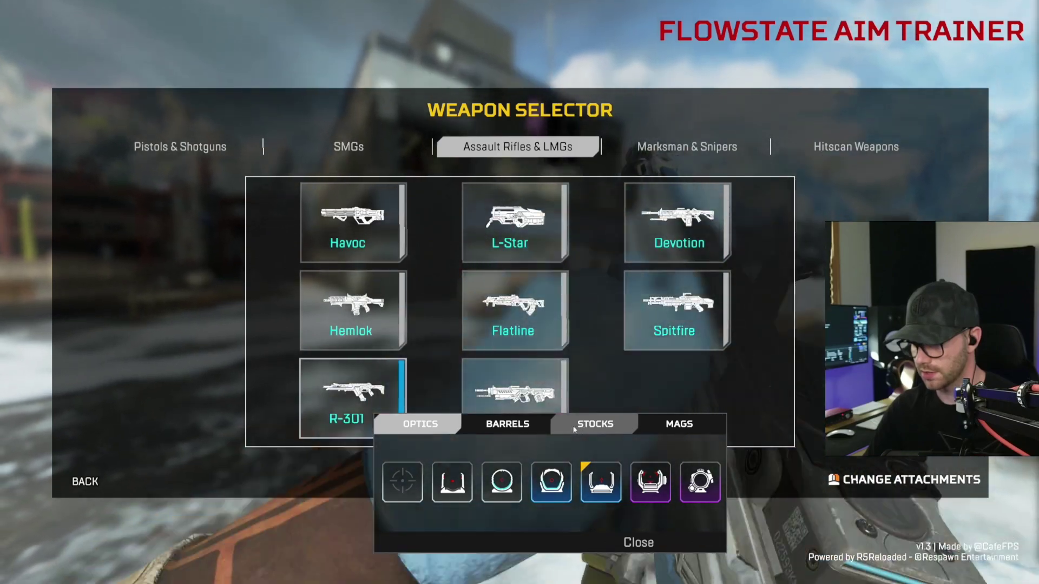
{"action": "left_click", "coordinate": [524, 428]}
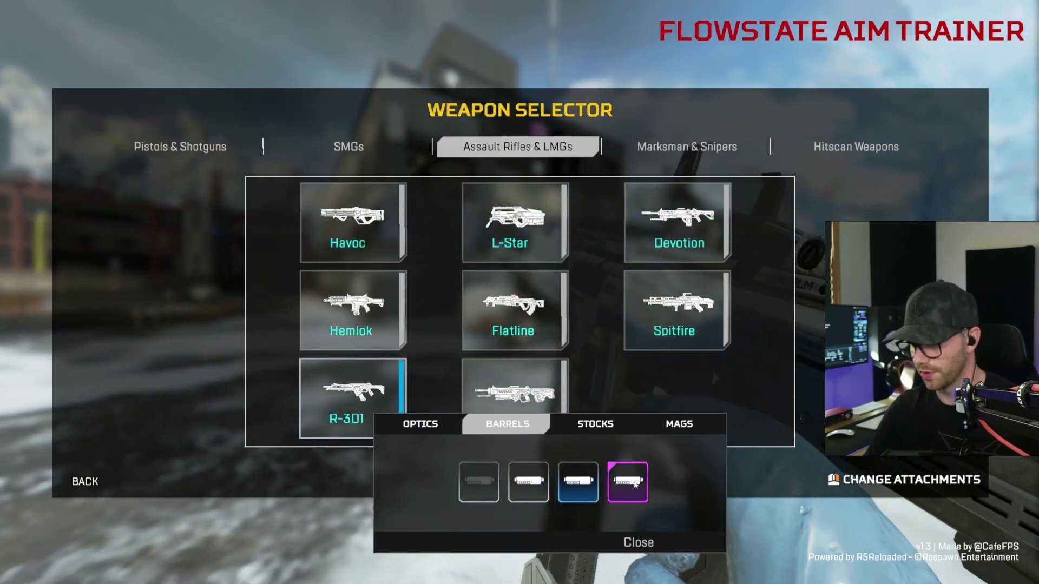
{"action": "left_click", "coordinate": [679, 424]}
{"action": "key", "text": "Escape"}
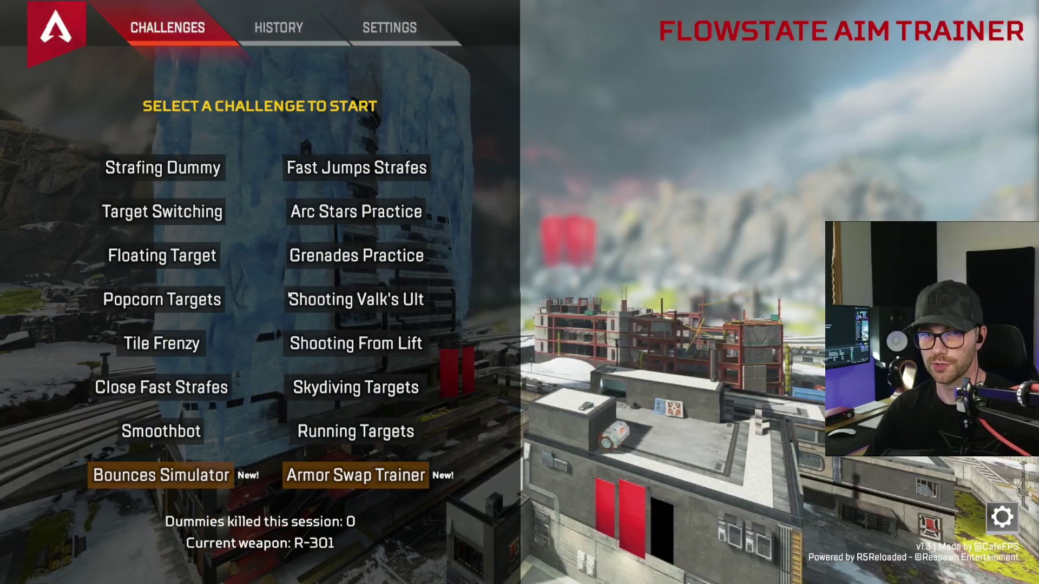
- Start Running Targets and shoot the running dummies with the R-301, aiming and reloading as needed
{"action": "left_click", "coordinate": [400, 441]}
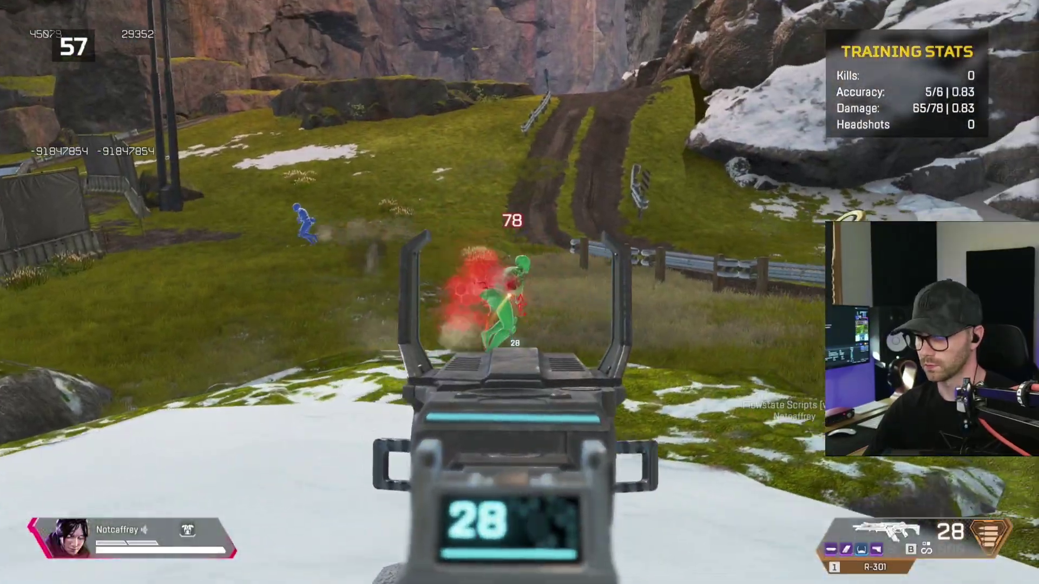
{"action": "left_click", "coordinate": [520, 292]}
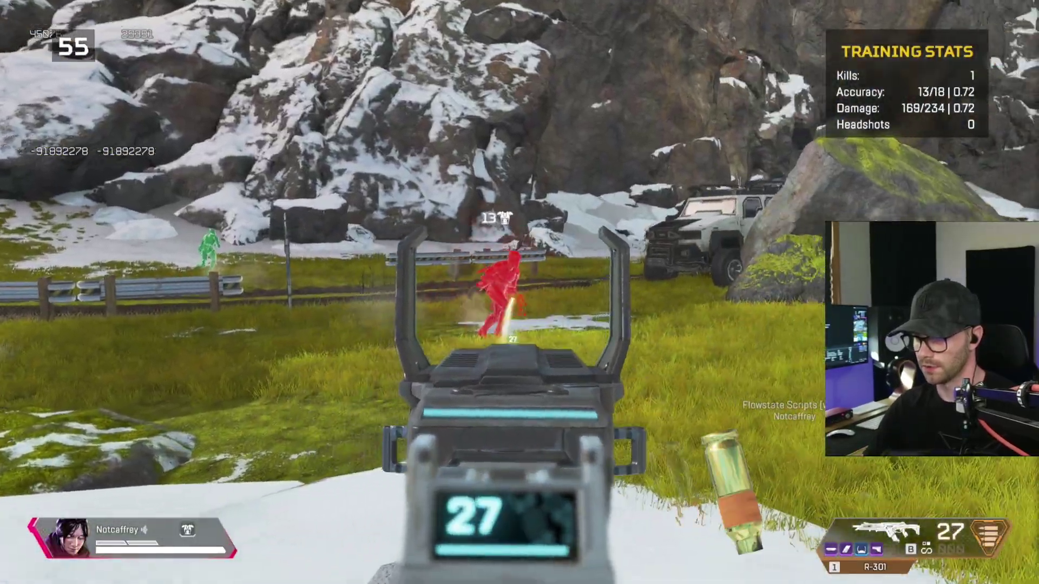
{"action": "left_click", "coordinate": [519, 293]}
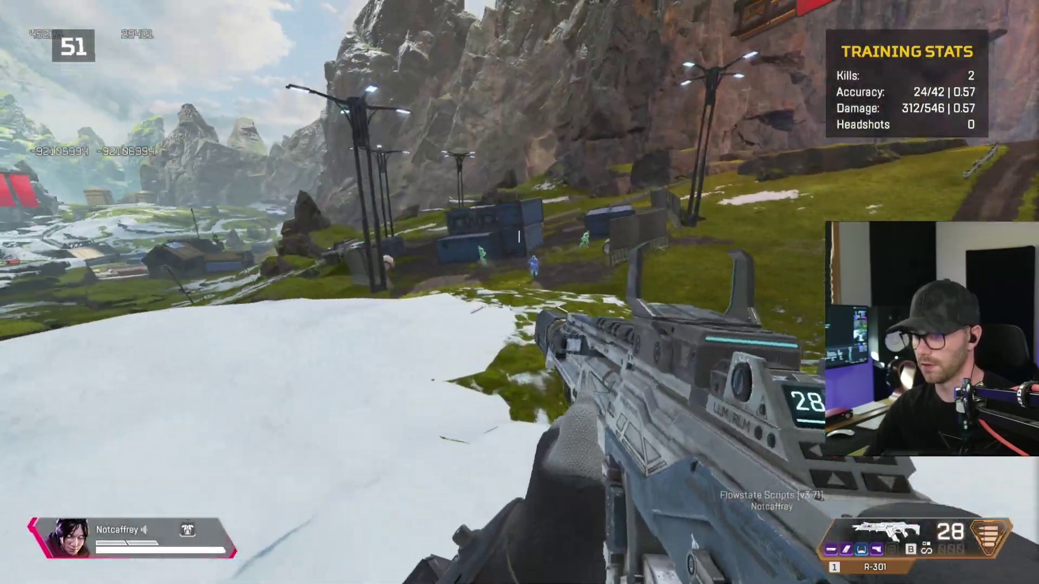
{"action": "right_click", "coordinate": [520, 293]}
{"action": "left_click", "coordinate": [520, 292]}
{"action": "key", "text": "r"}
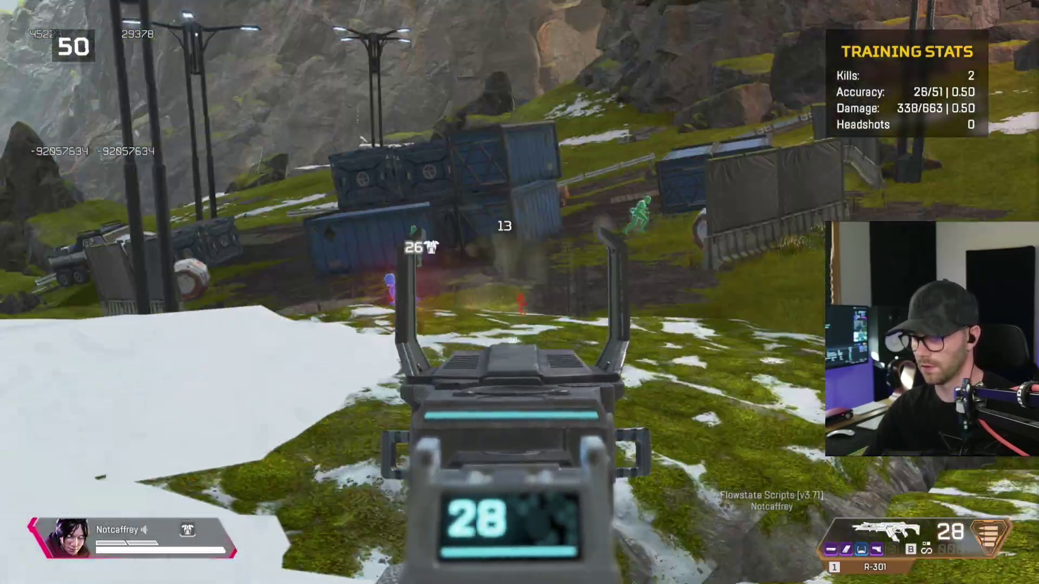
{"action": "right_click", "coordinate": [520, 293]}
{"action": "left_click", "coordinate": [520, 293]}
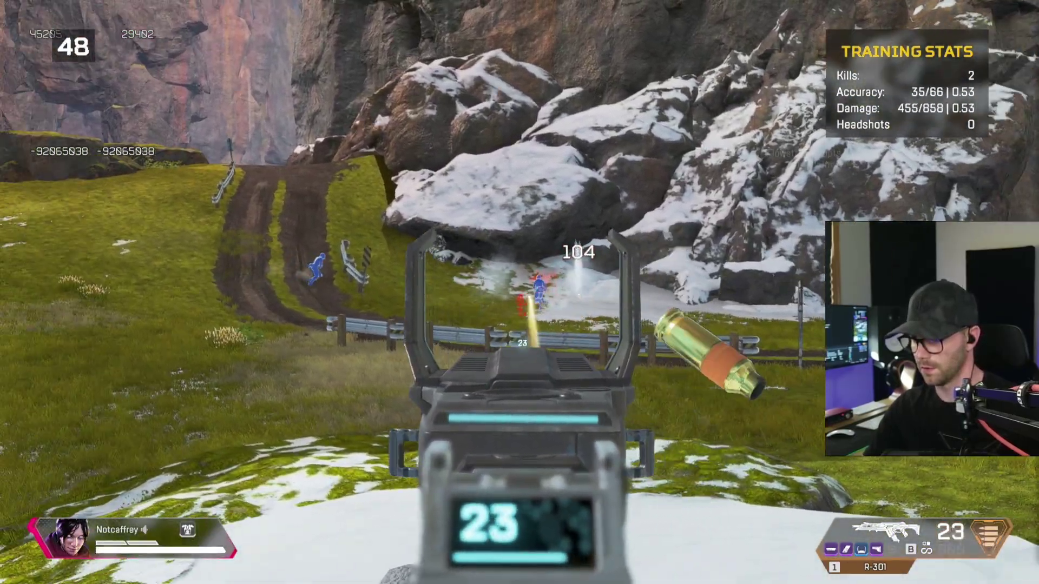
{"action": "key", "text": "r"}
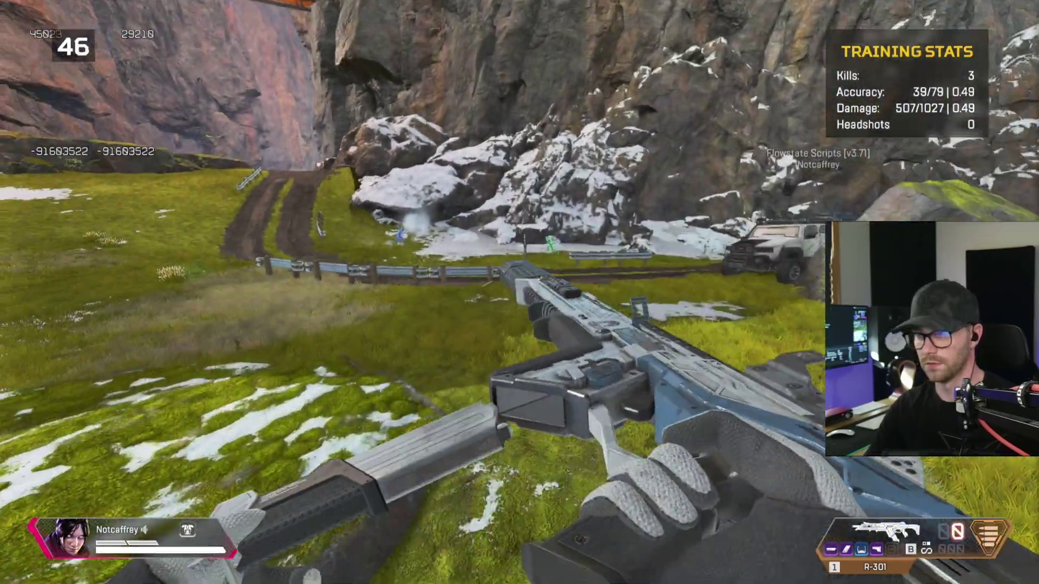
- Finish the challenge from the pause menu to show 39 hits and a new best score
{"action": "key", "text": "Escape"}
{"action": "left_click", "coordinate": [522, 338]}
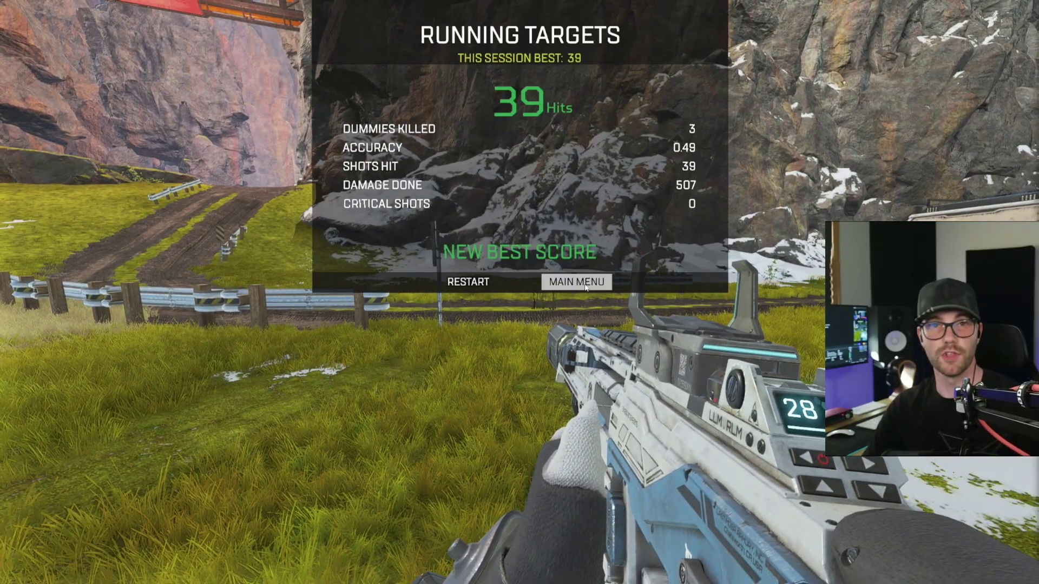